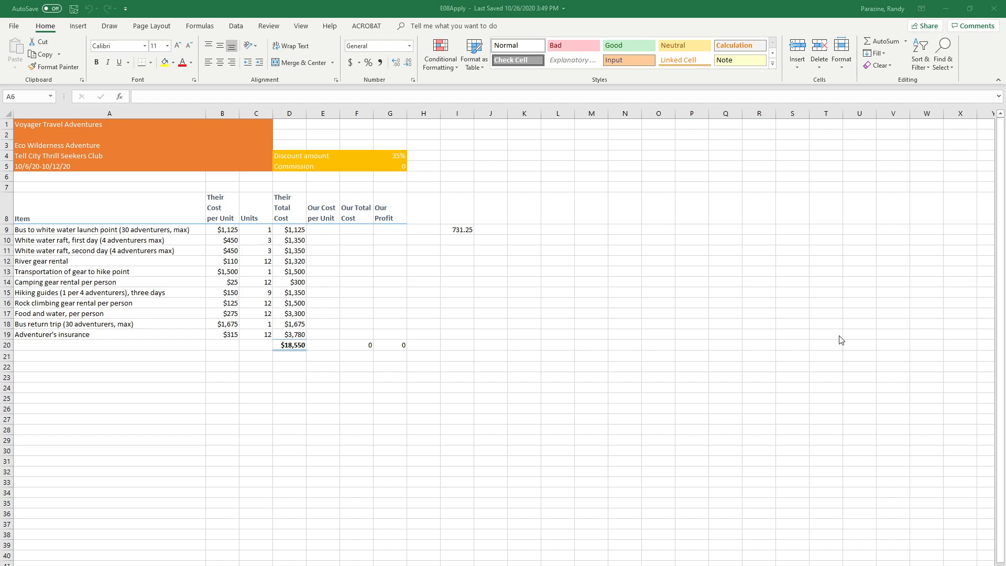
Add a page header to the worksheet and enter the author's full name in its left section
{"action": "left_click", "coordinate": [78, 25]}
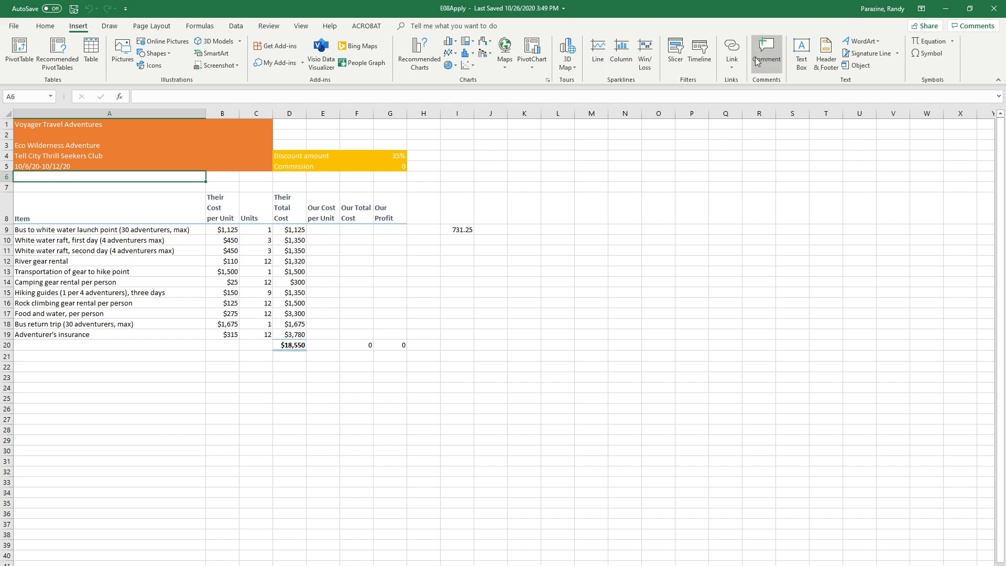
{"action": "left_click", "coordinate": [825, 53]}
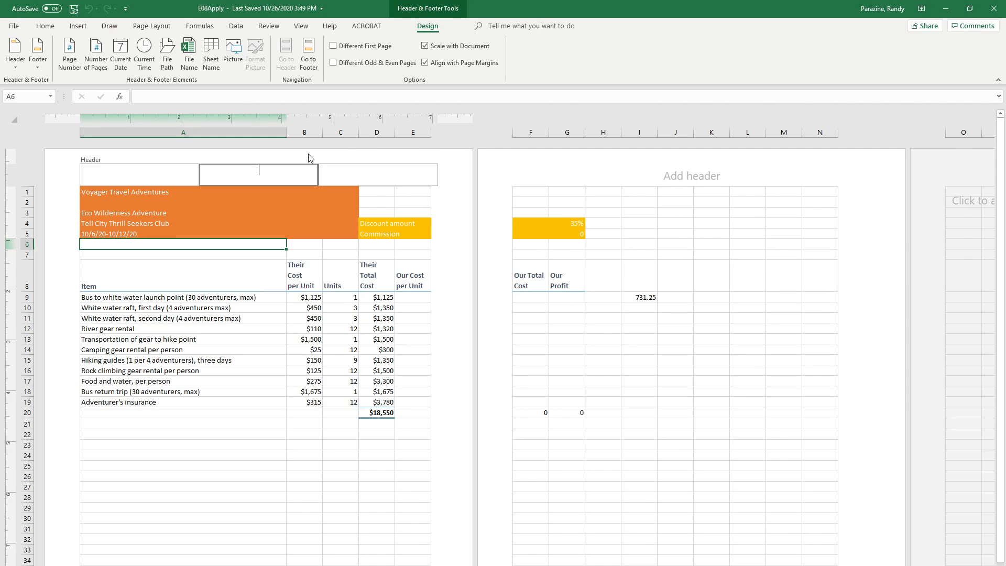
{"action": "left_click", "coordinate": [107, 166]}
{"action": "type", "text": "R"}
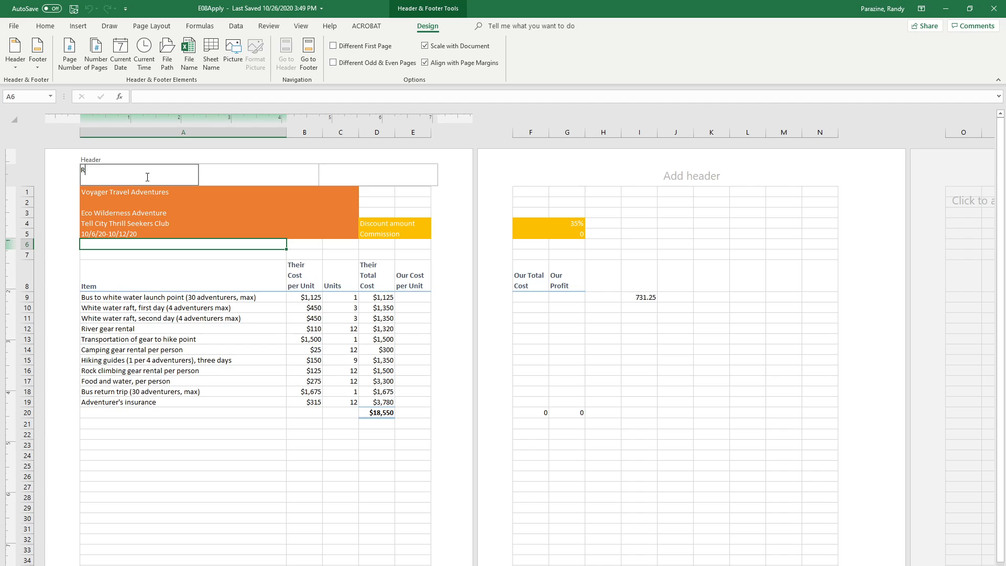
{"action": "type", "text": "andy Parazine"}
Insert the current date in the header's center section and the page number in its right section, and return to Normal view
{"action": "key", "text": "Tab"}
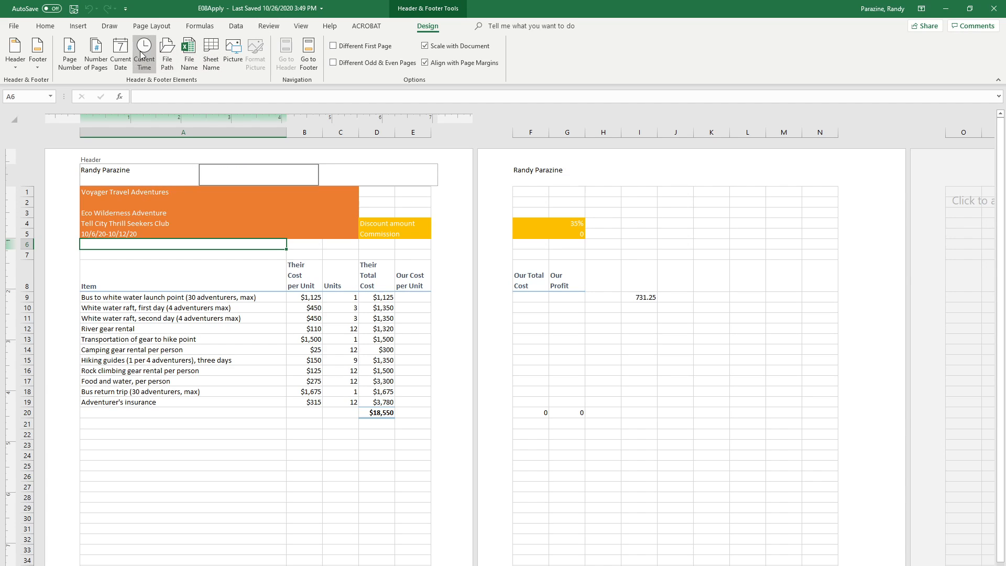
{"action": "left_click", "coordinate": [120, 53]}
{"action": "key", "text": "Tab"}
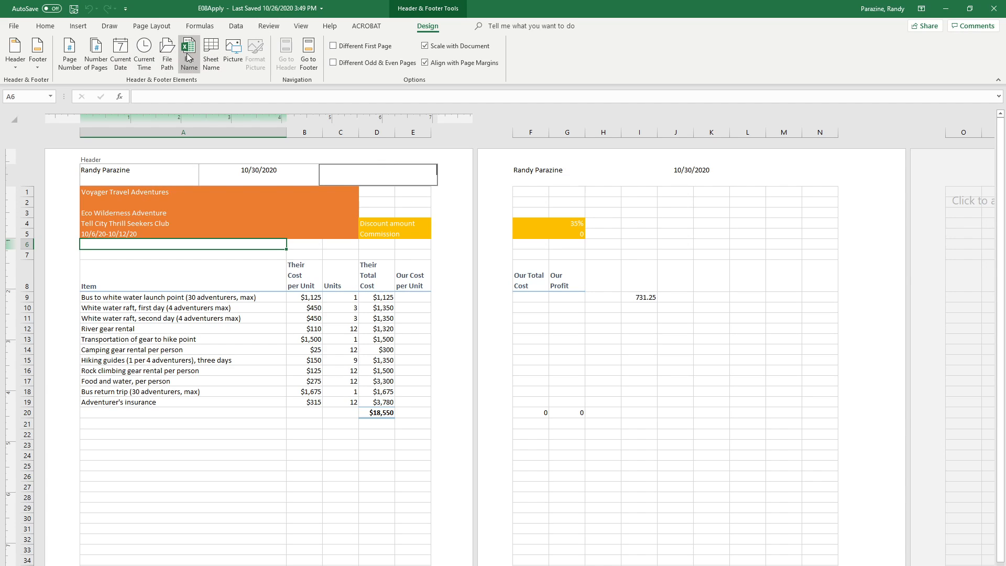
{"action": "left_click", "coordinate": [76, 49]}
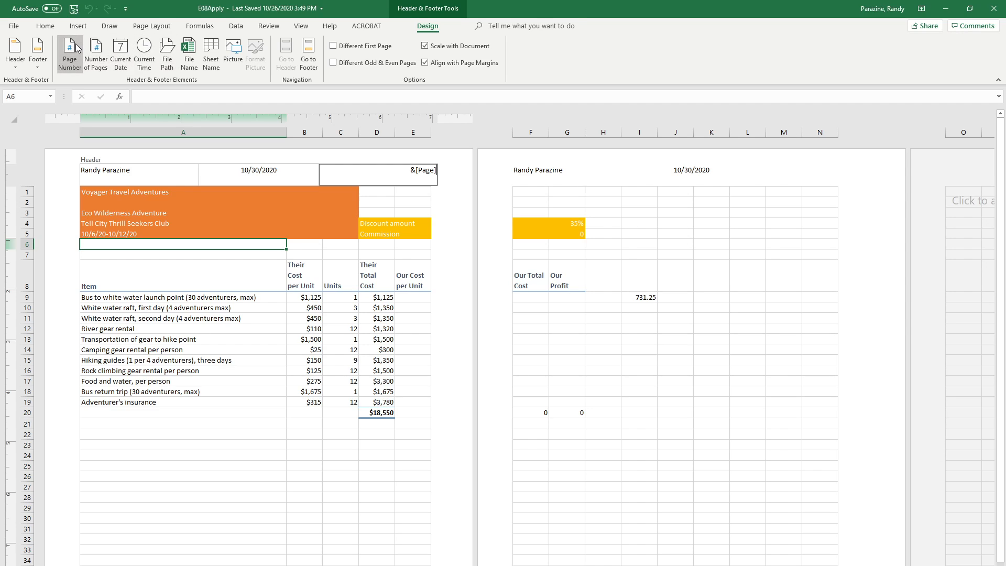
{"action": "left_click", "coordinate": [182, 271]}
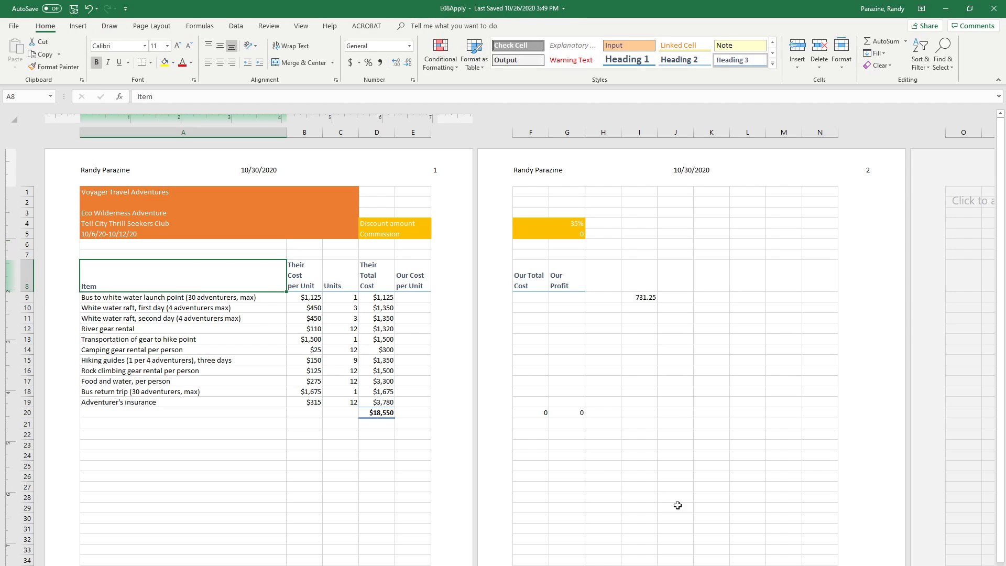
{"action": "left_click", "coordinate": [798, 565]}
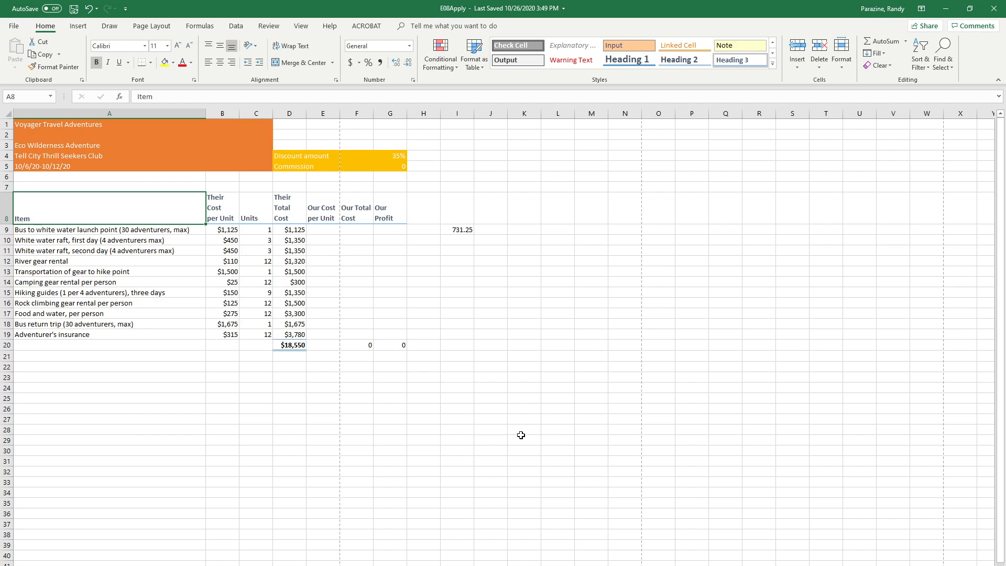
Copy the formula in I9 and paste only the formula into E9 under Our Cost per Unit
{"action": "left_click", "coordinate": [456, 230]}
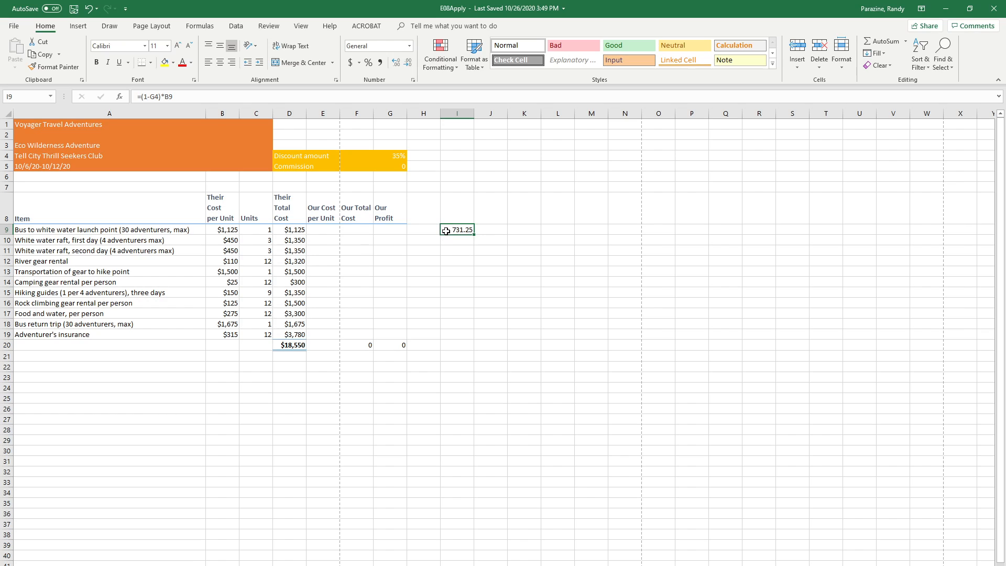
{"action": "left_click", "coordinate": [40, 54]}
{"action": "left_click", "coordinate": [321, 231]}
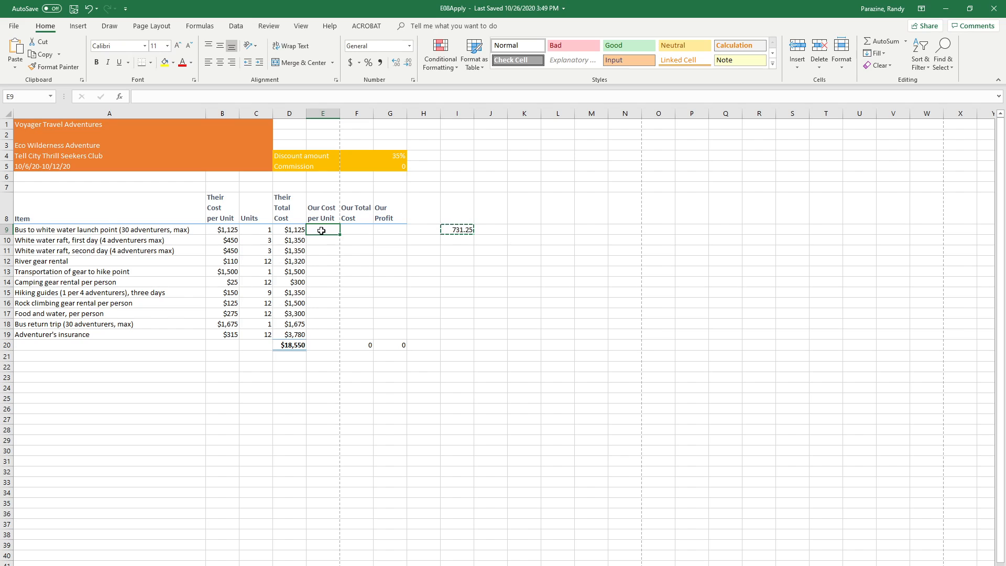
{"action": "right_click", "coordinate": [322, 230]}
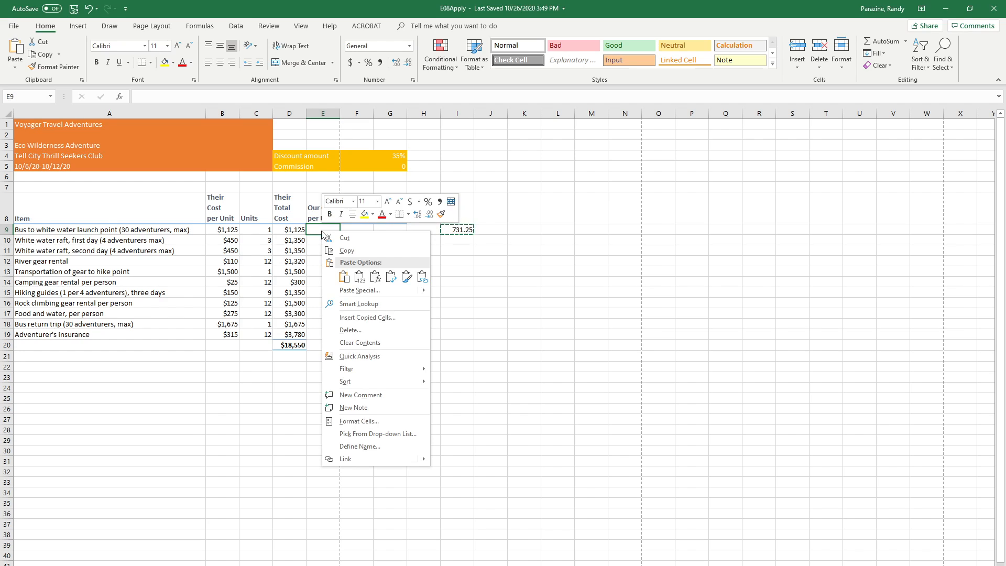
{"action": "left_click", "coordinate": [375, 277]}
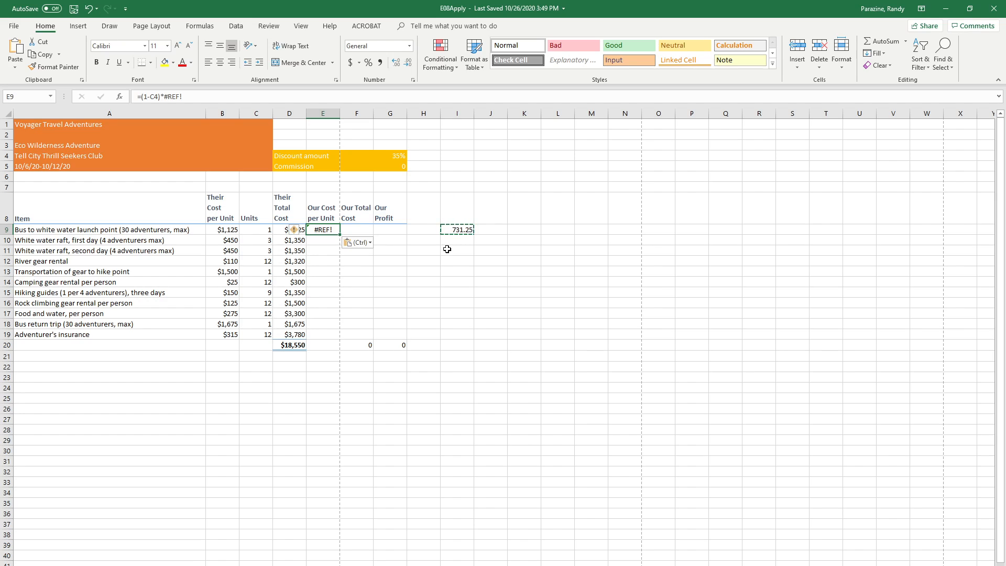
Correct the formula in E9 to =(1-$G$4)*B9, with an absolute reference to the discount amount
{"action": "left_click", "coordinate": [155, 96]}
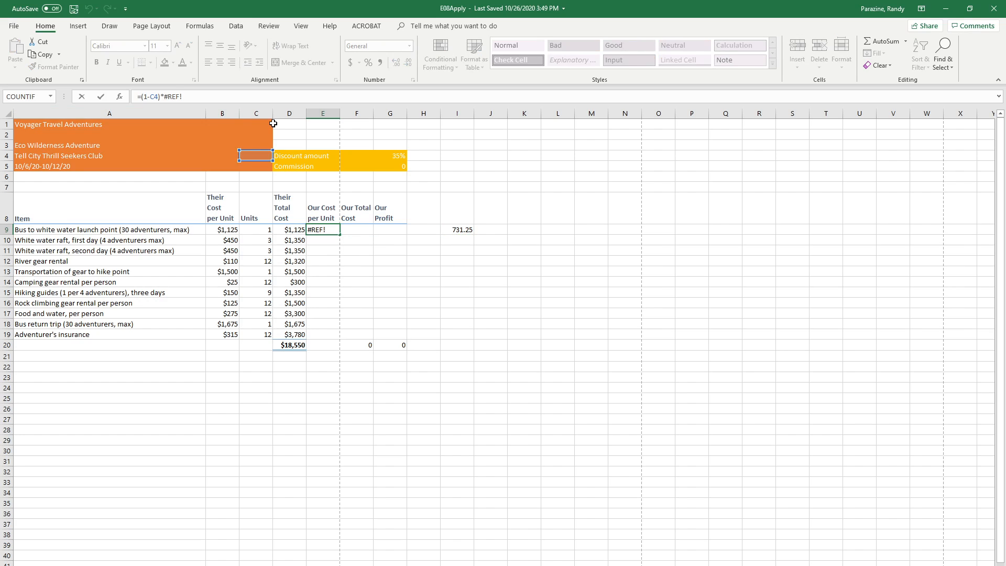
{"action": "key", "text": "BackSpace"}
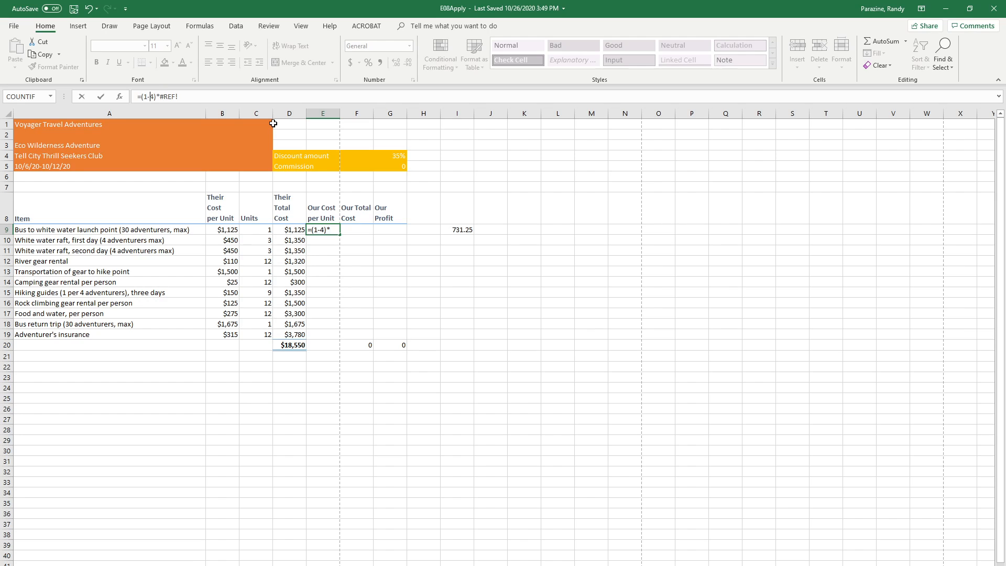
{"action": "type", "text": "$G$"}
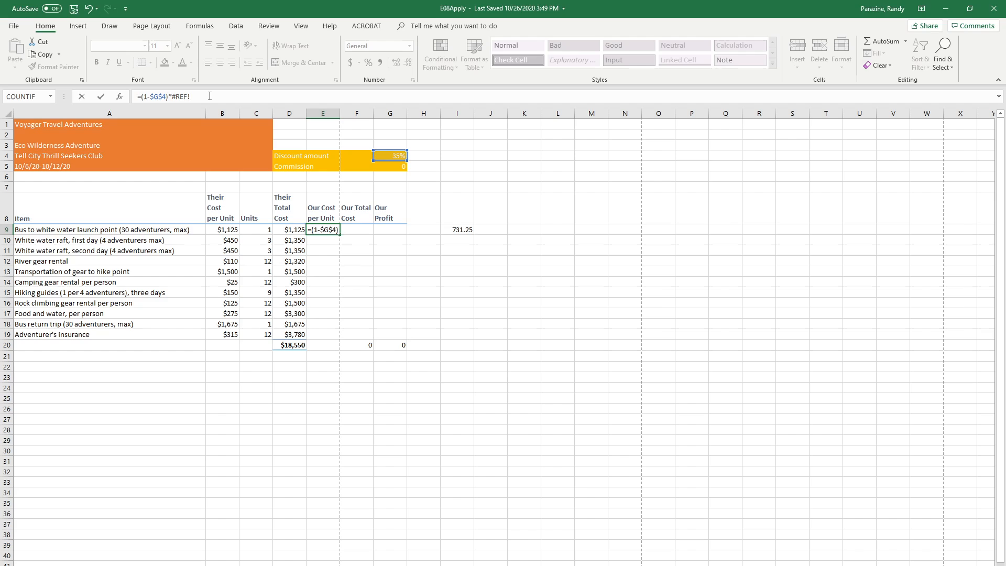
{"action": "key", "text": "BackSpace"}
{"action": "key", "text": "BackSpace"}
{"action": "key", "text": "BackSpace"}
{"action": "key", "text": "BackSpace"}
{"action": "key", "text": "BackSpace"}
{"action": "type", "text": "B9"}
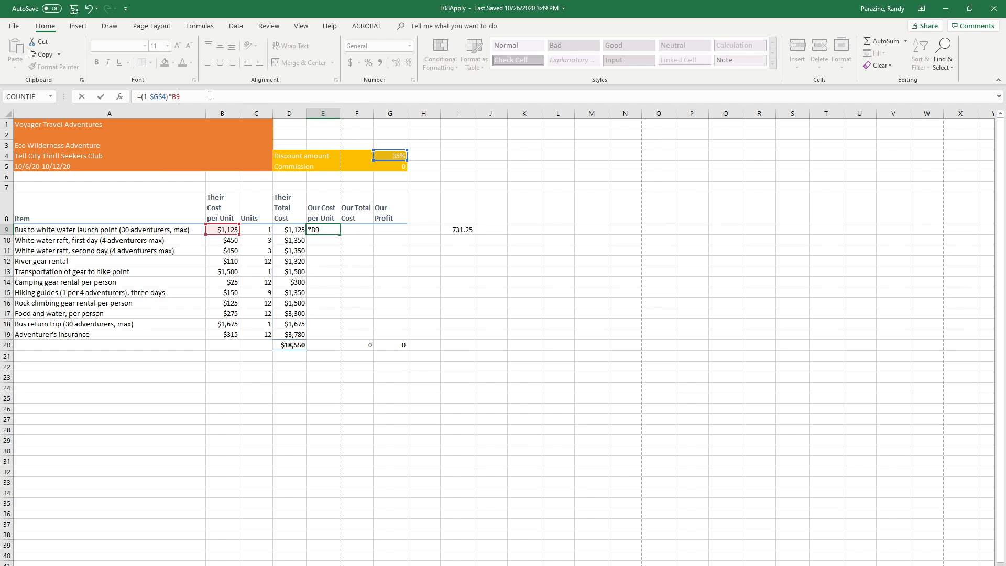
{"action": "key", "text": "Return"}
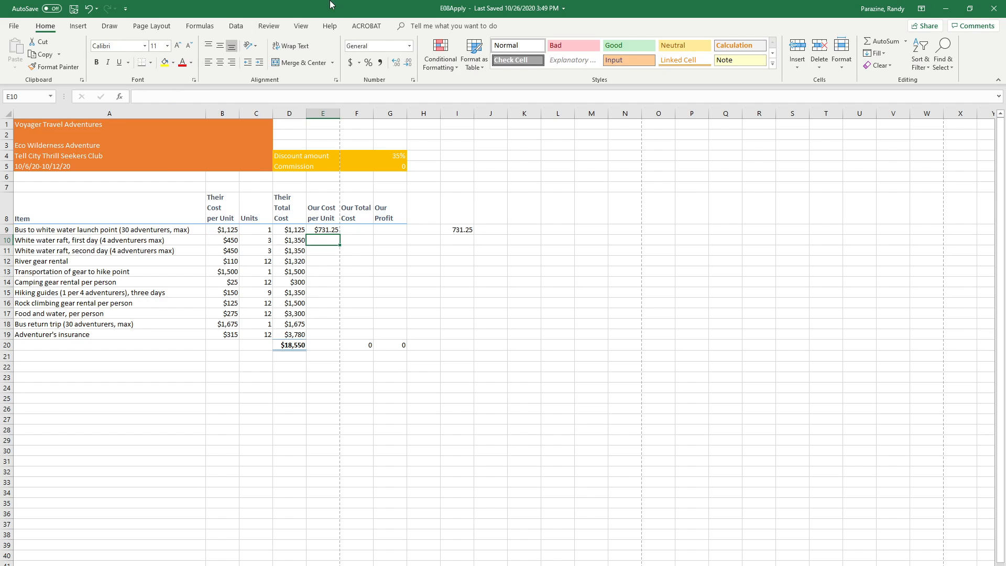
Copy the E9 formula to E10:E19 and check the cell references in several of the pasted cells
{"action": "left_click", "coordinate": [317, 231]}
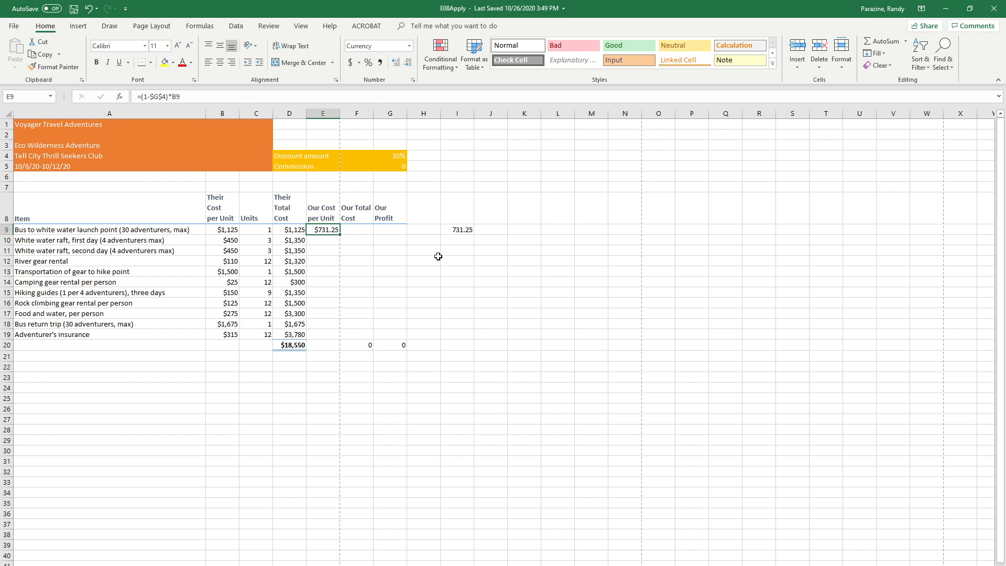
{"action": "right_click", "coordinate": [323, 232]}
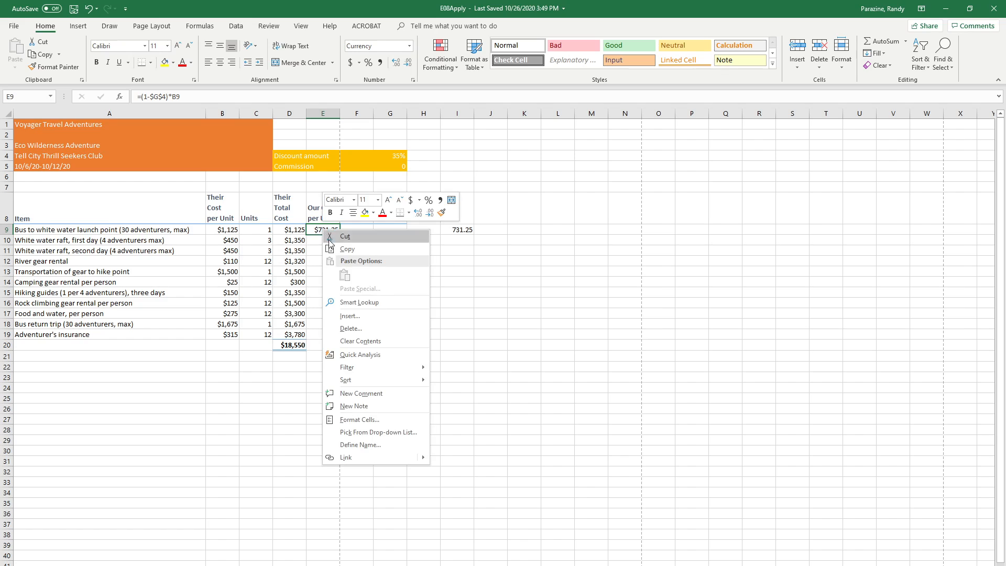
{"action": "left_click", "coordinate": [344, 250]}
{"action": "left_click_drag", "start_coordinate": [322, 240], "coordinate": [320, 331]}
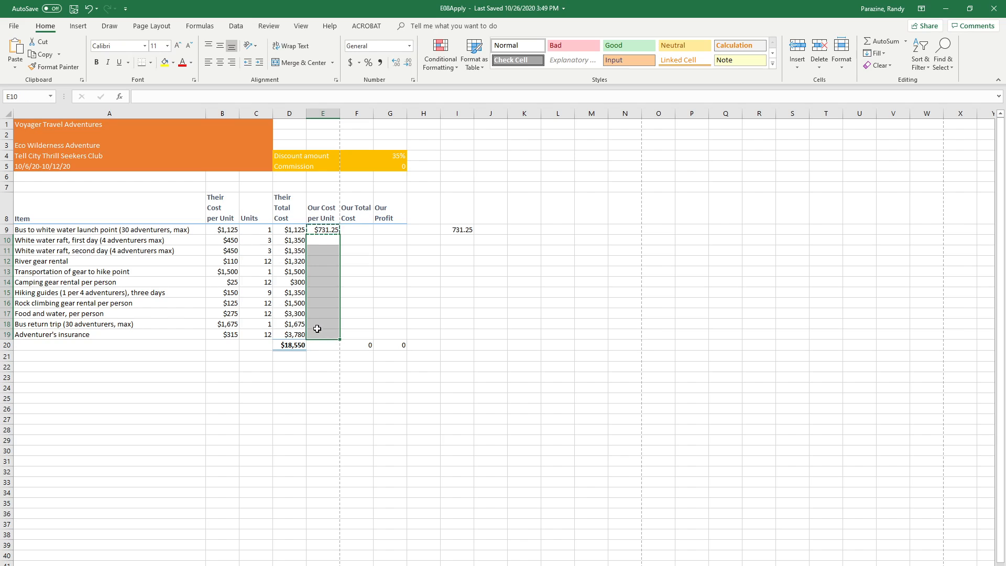
{"action": "left_click", "coordinate": [16, 50]}
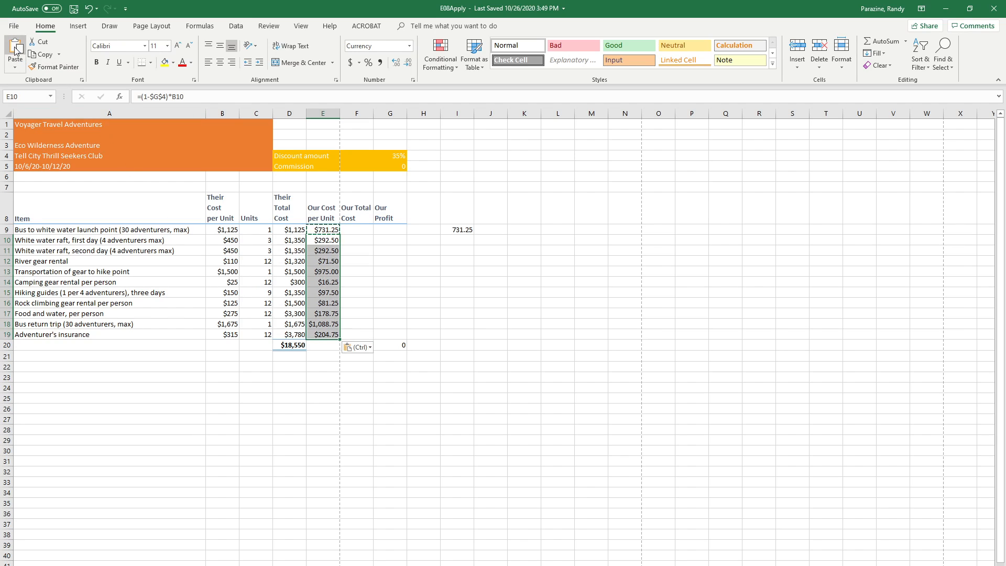
{"action": "left_click", "coordinate": [319, 240]}
{"action": "left_click", "coordinate": [321, 253]}
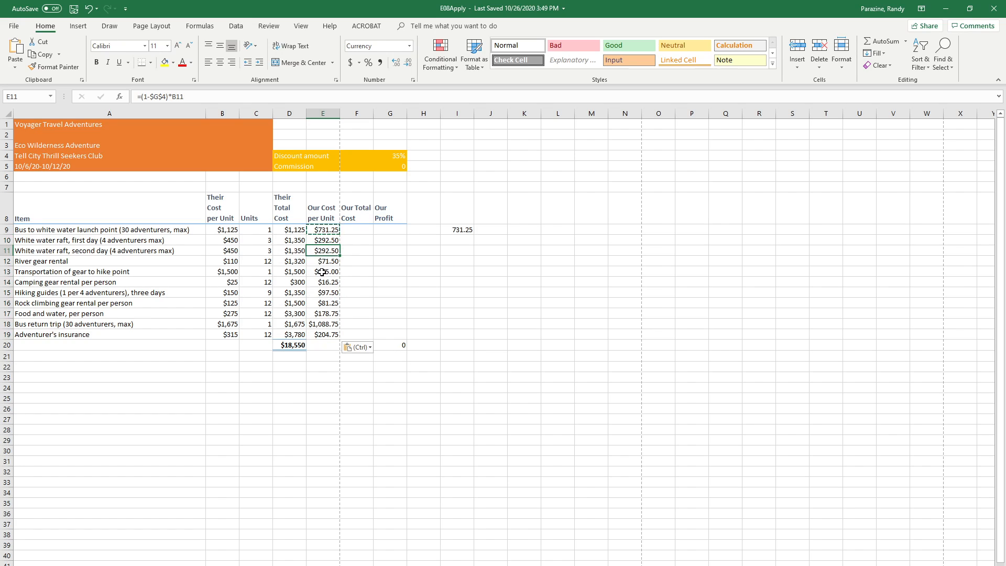
{"action": "left_click", "coordinate": [325, 280]}
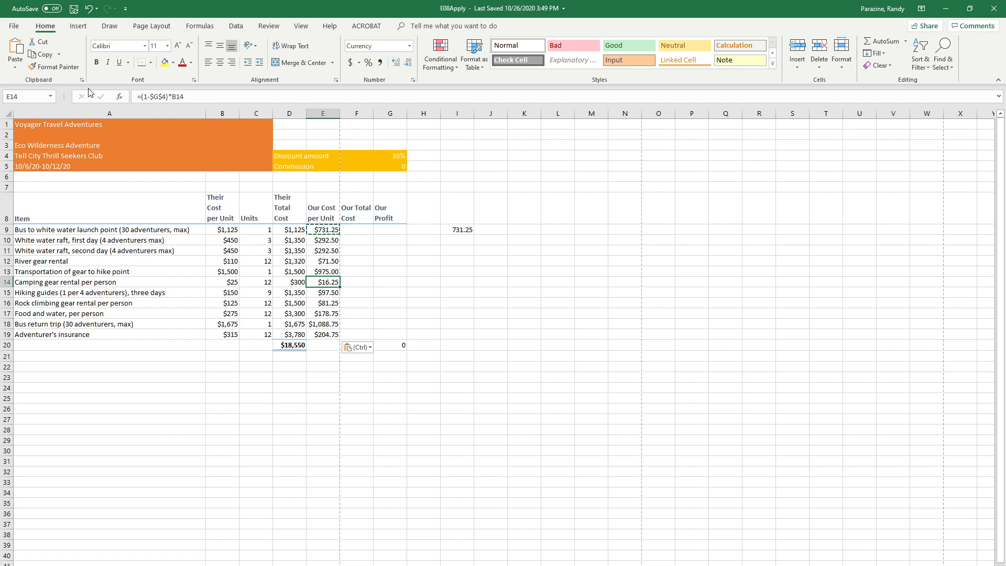
{"action": "left_click", "coordinate": [319, 315]}
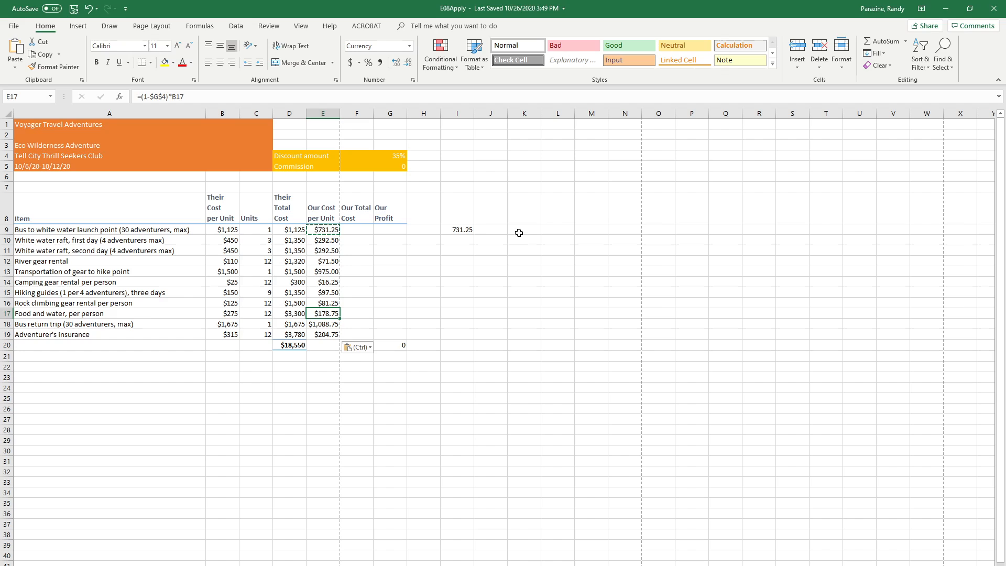
Delete the leftover formula cell I9, shifting cells left
{"action": "left_click", "coordinate": [462, 230]}
{"action": "right_click", "coordinate": [462, 230]}
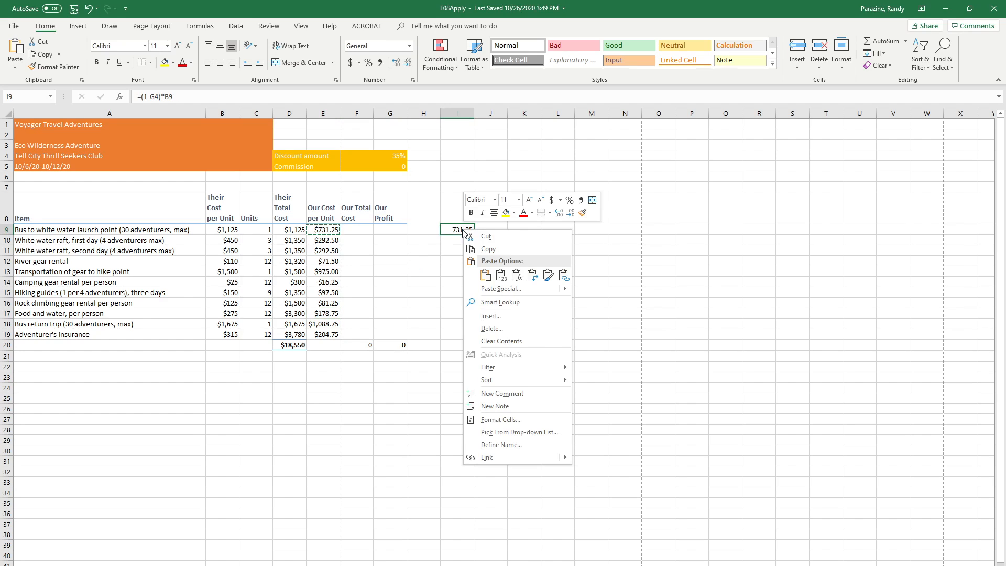
{"action": "left_click", "coordinate": [492, 328]}
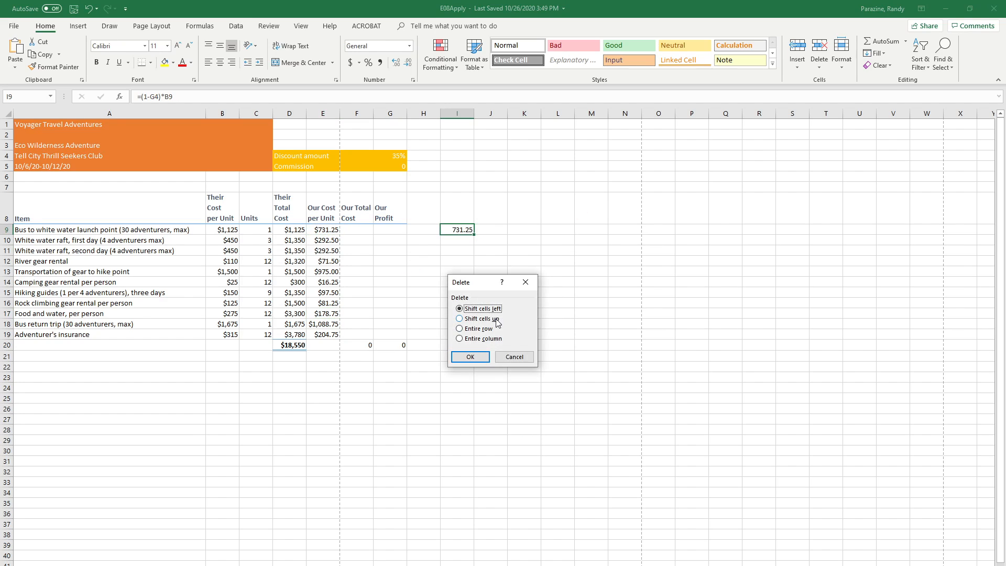
{"action": "left_click", "coordinate": [481, 359]}
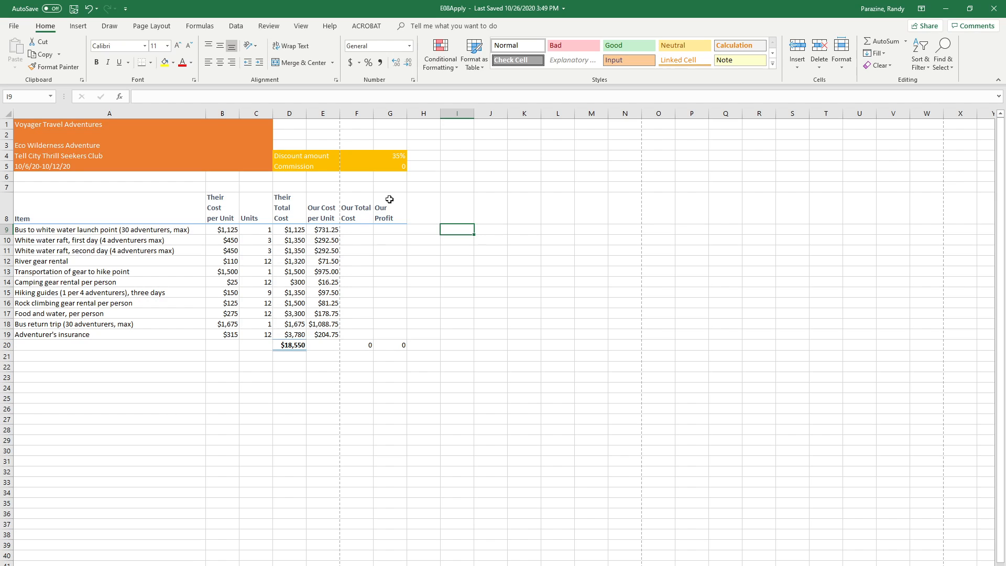
Enter =C9*E9 in F9 under Our Total Cost and fill the formula down through F19
{"action": "left_click", "coordinate": [363, 230]}
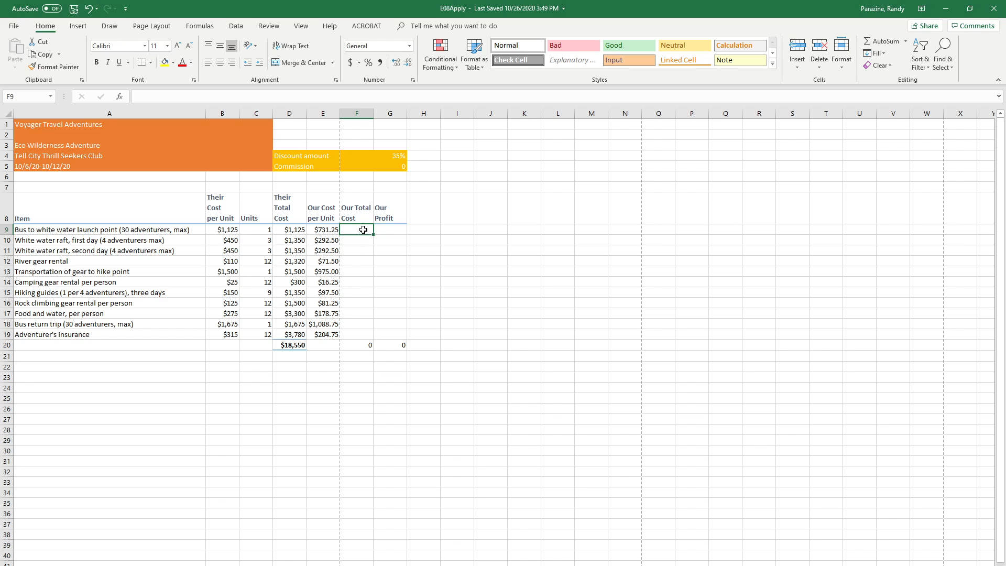
{"action": "type", "text": "="}
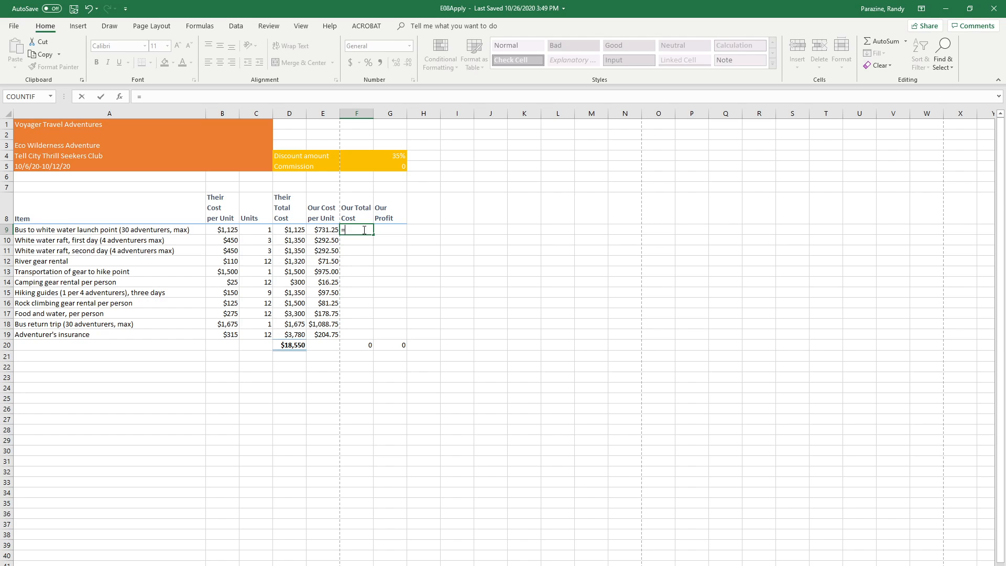
{"action": "type", "text": "c9"}
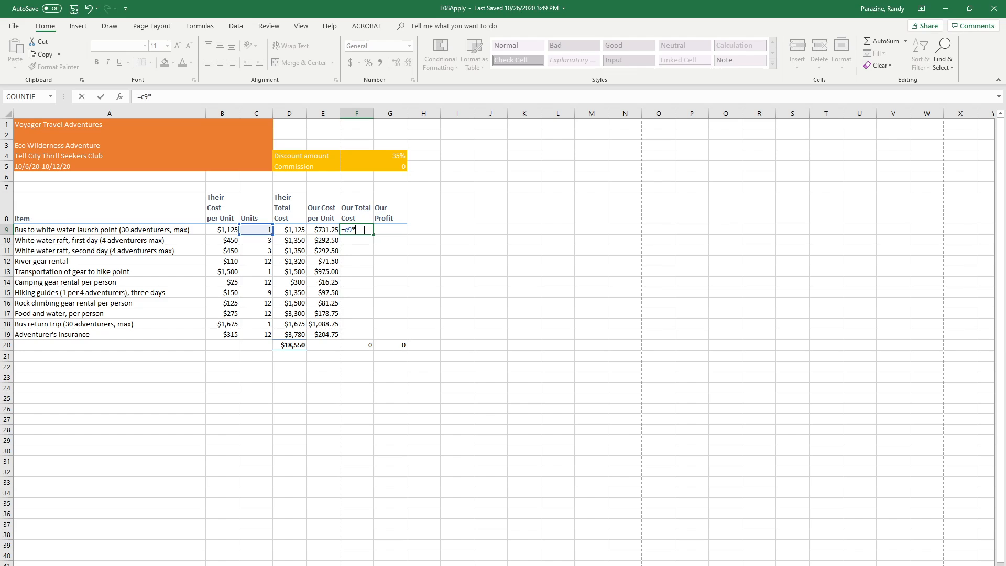
{"action": "type", "text": "*e9"}
{"action": "key", "text": "Return"}
{"action": "left_click", "coordinate": [363, 230]}
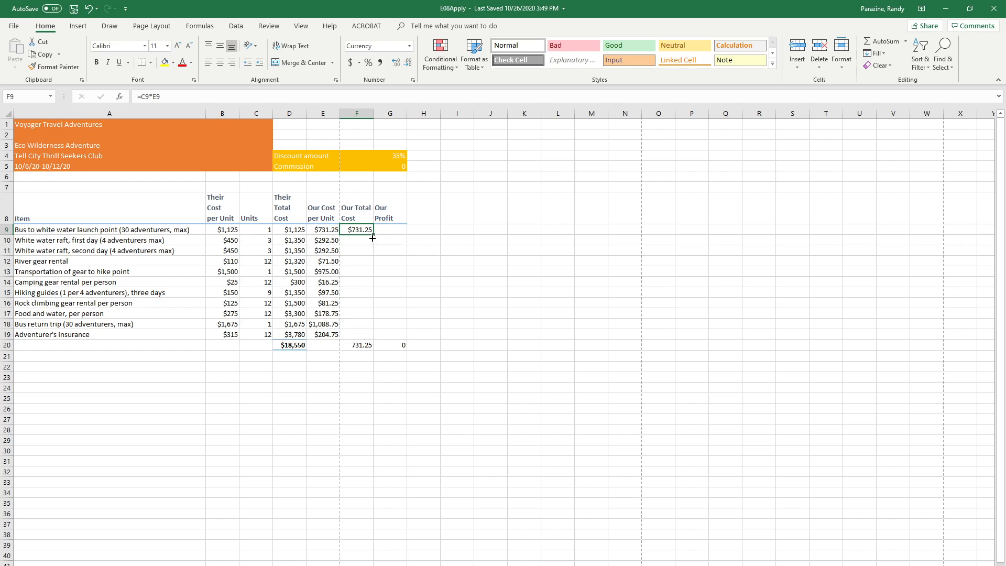
{"action": "left_click_drag", "start_coordinate": [373, 238], "coordinate": [368, 335]}
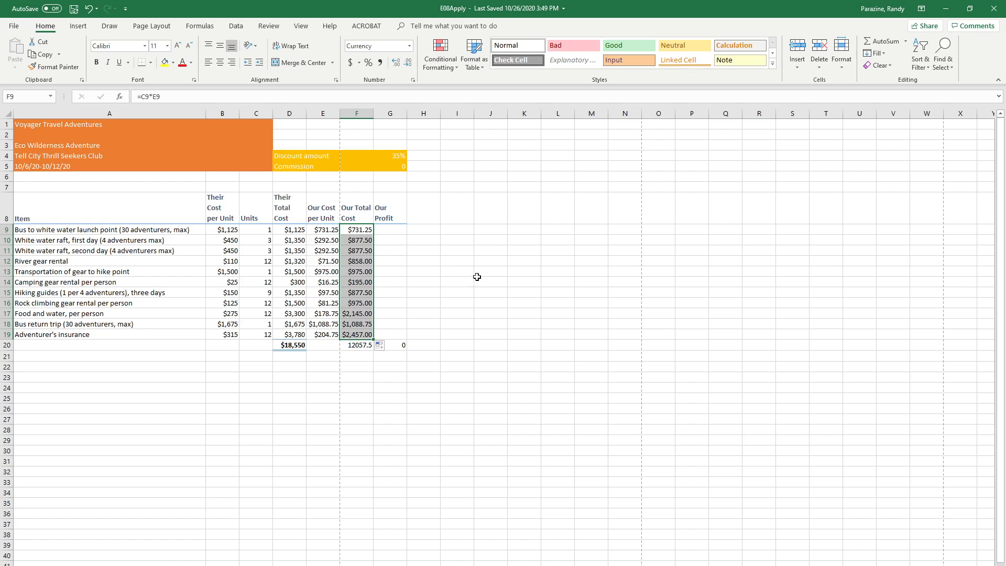
Enter =D9-F9 in G9 under Our Profit and fill the formula down through G19
{"action": "left_click", "coordinate": [391, 228]}
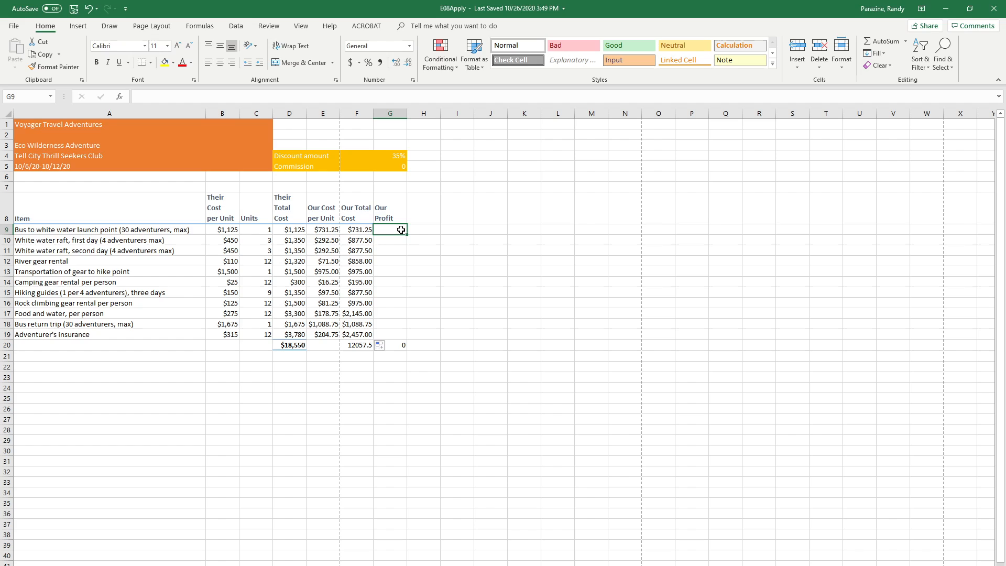
{"action": "type", "text": "="}
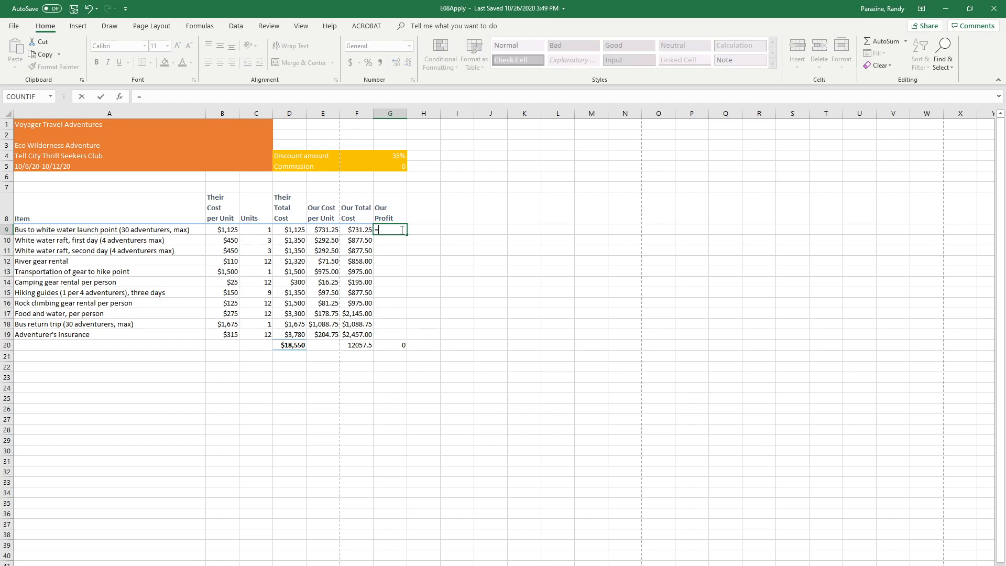
{"action": "type", "text": "d9"}
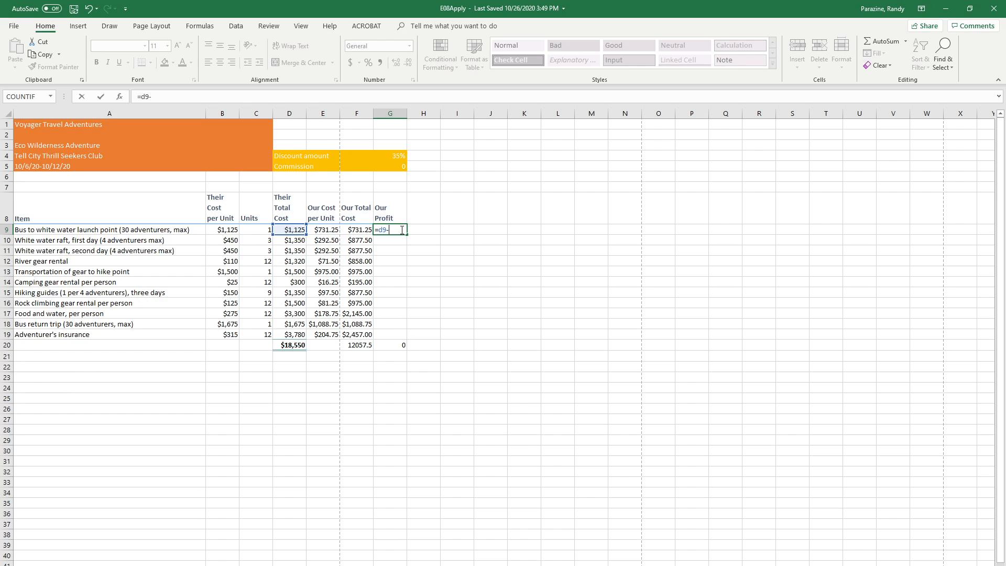
{"action": "type", "text": "-f9"}
{"action": "key", "text": "Return"}
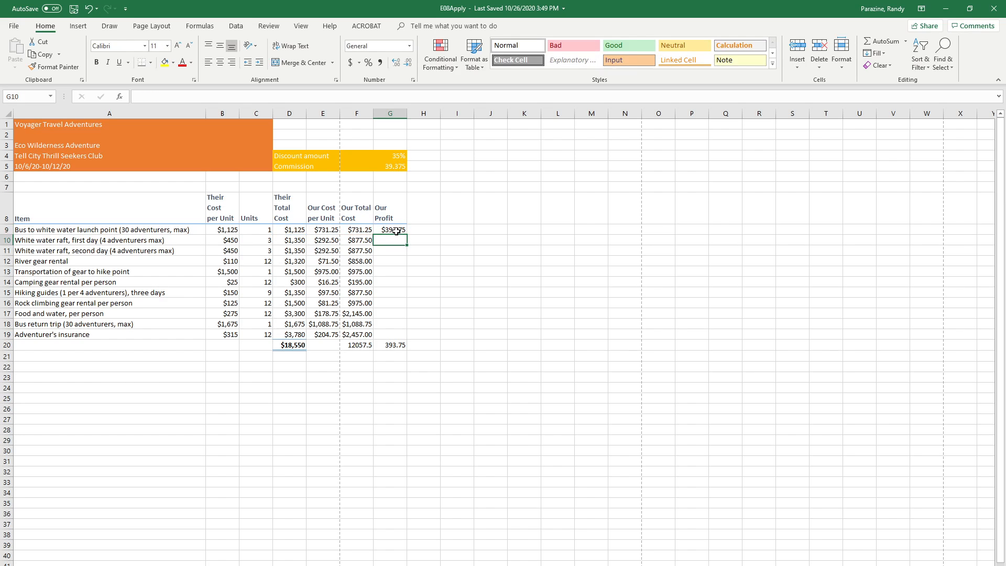
{"action": "left_click", "coordinate": [396, 231]}
{"action": "left_click_drag", "start_coordinate": [408, 235], "coordinate": [404, 338]}
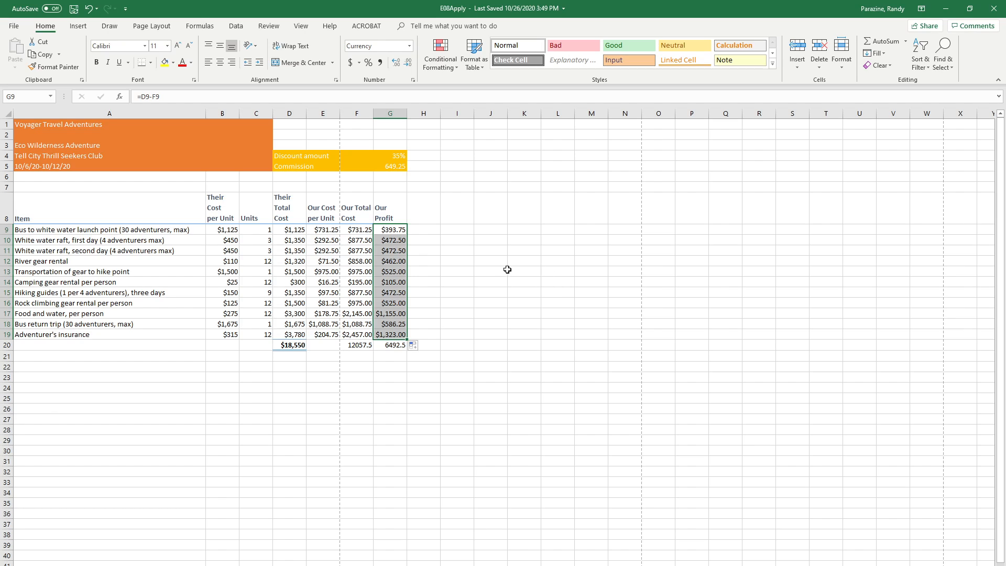
Format the commission amount in G5 as Currency with two decimal places
{"action": "left_click", "coordinate": [388, 167]}
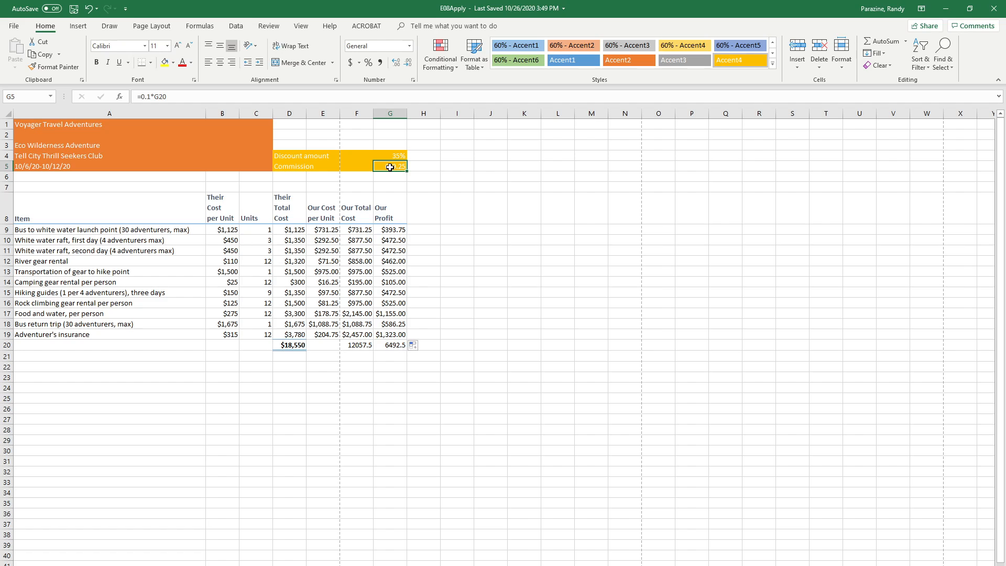
{"action": "left_click", "coordinate": [413, 80]}
{"action": "left_click", "coordinate": [513, 253]}
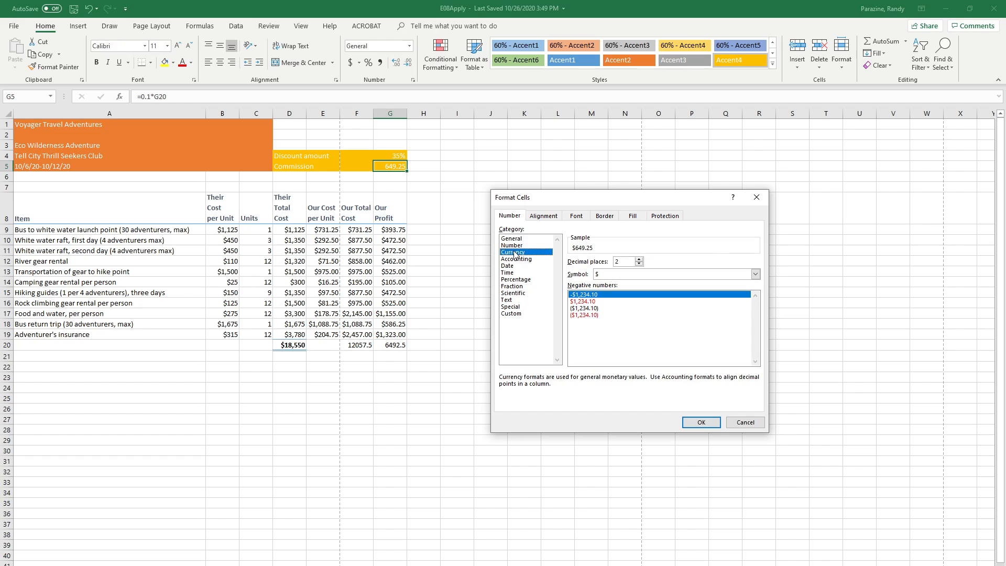
{"action": "left_click", "coordinate": [701, 423]}
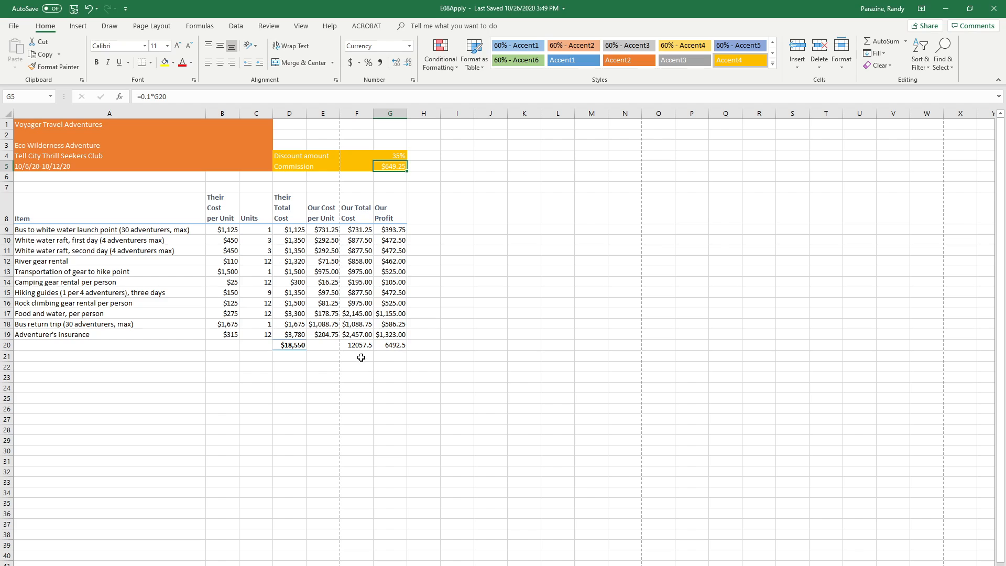
Format the totals in F20:G20 as Currency with two decimal places and apply the Total cell style
{"action": "left_click_drag", "start_coordinate": [354, 346], "coordinate": [383, 346]}
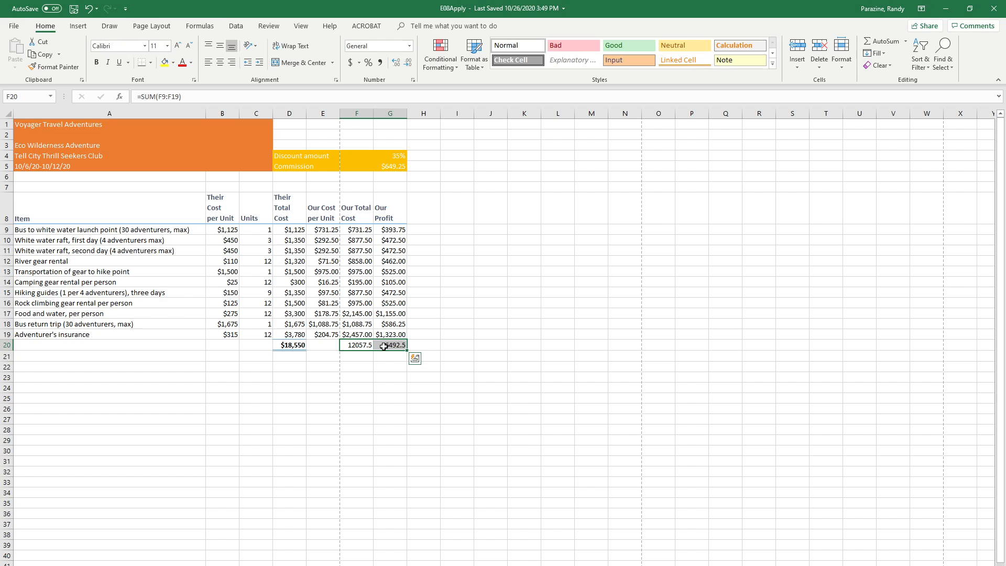
{"action": "left_click", "coordinate": [413, 80]}
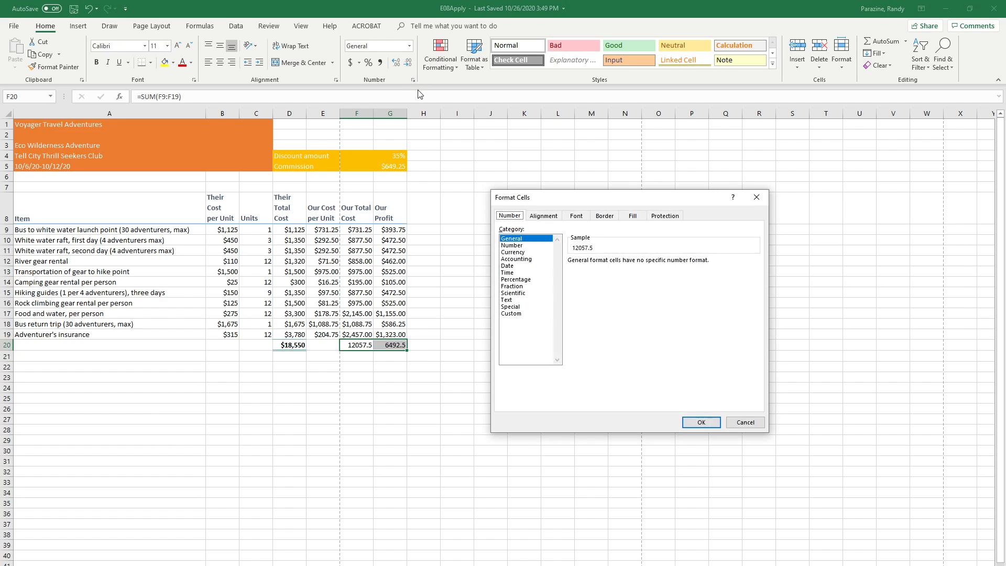
{"action": "left_click", "coordinate": [513, 252]}
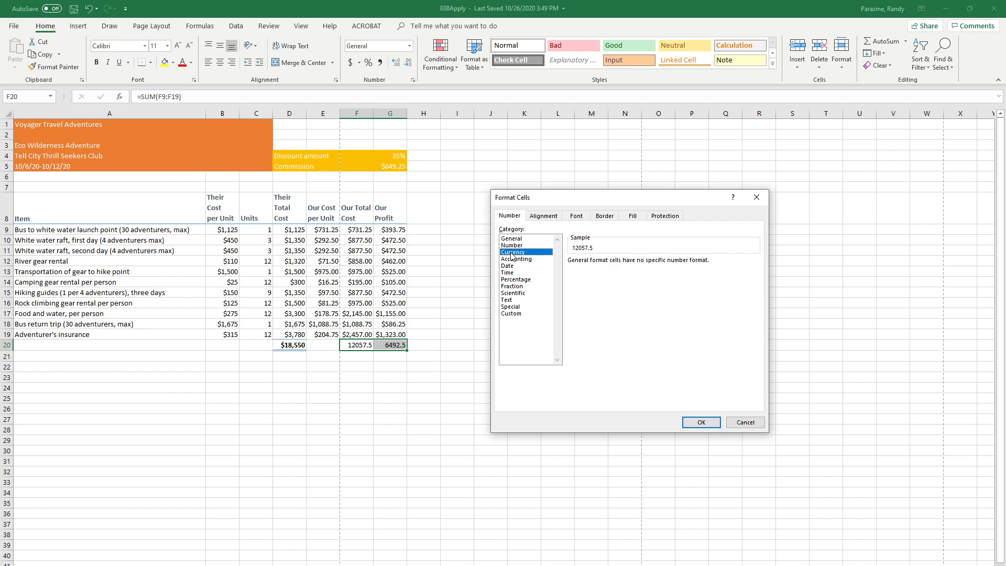
{"action": "left_click", "coordinate": [691, 422]}
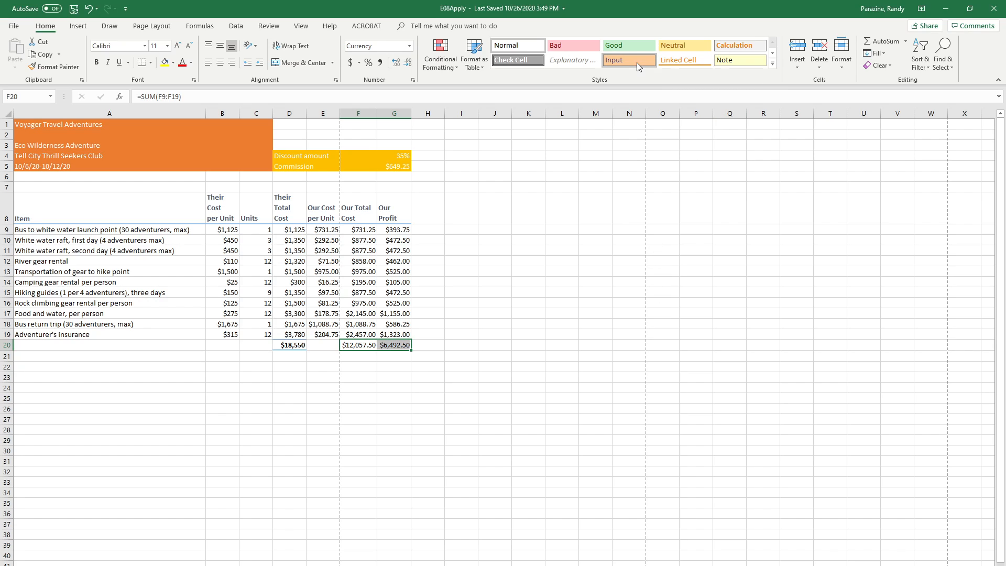
{"action": "left_click", "coordinate": [773, 63]}
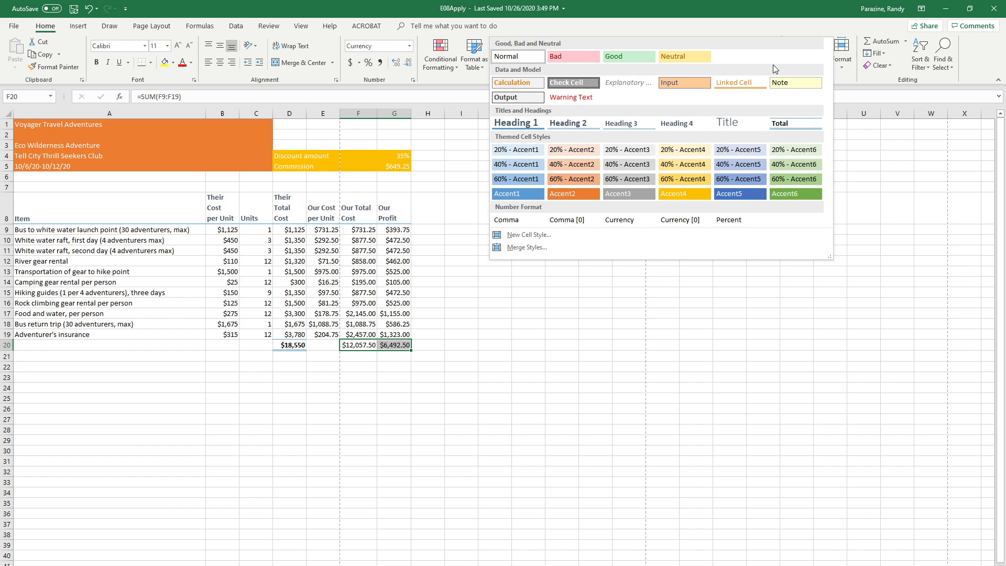
{"action": "left_click", "coordinate": [786, 128]}
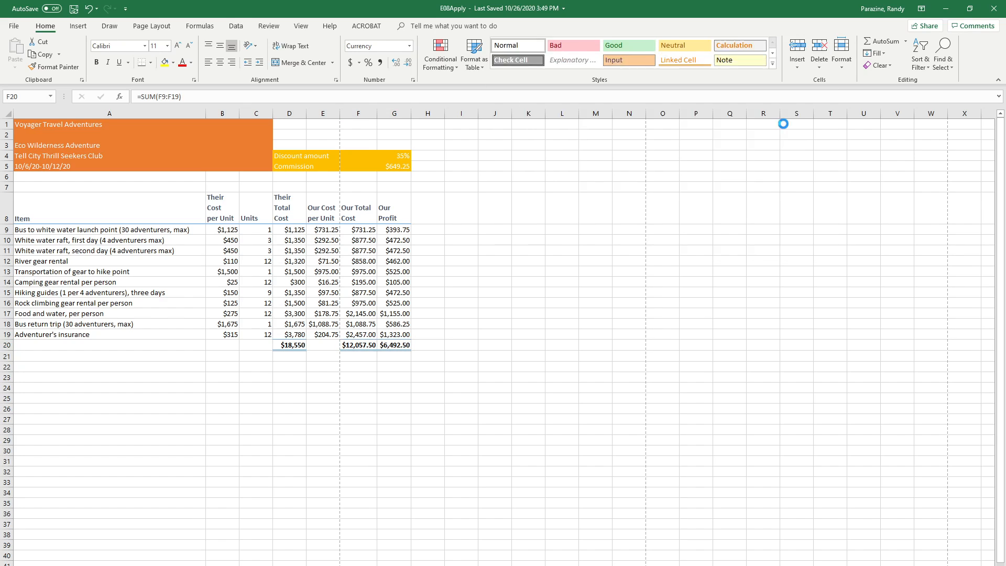
{"action": "left_click", "coordinate": [439, 336]}
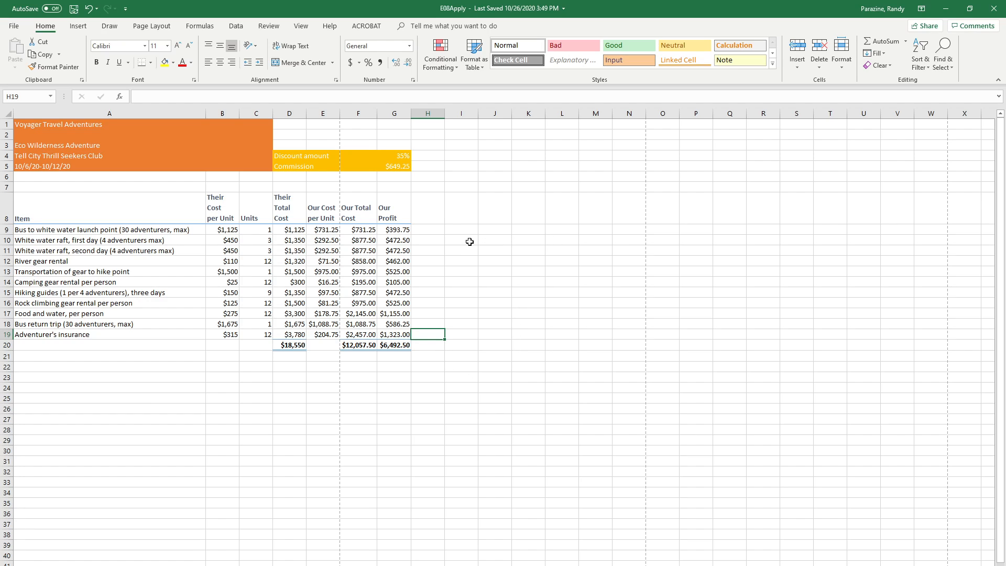
Check the cell references in several copied formulas of the Our Profit and Our Total Cost columns
{"action": "left_click", "coordinate": [395, 241]}
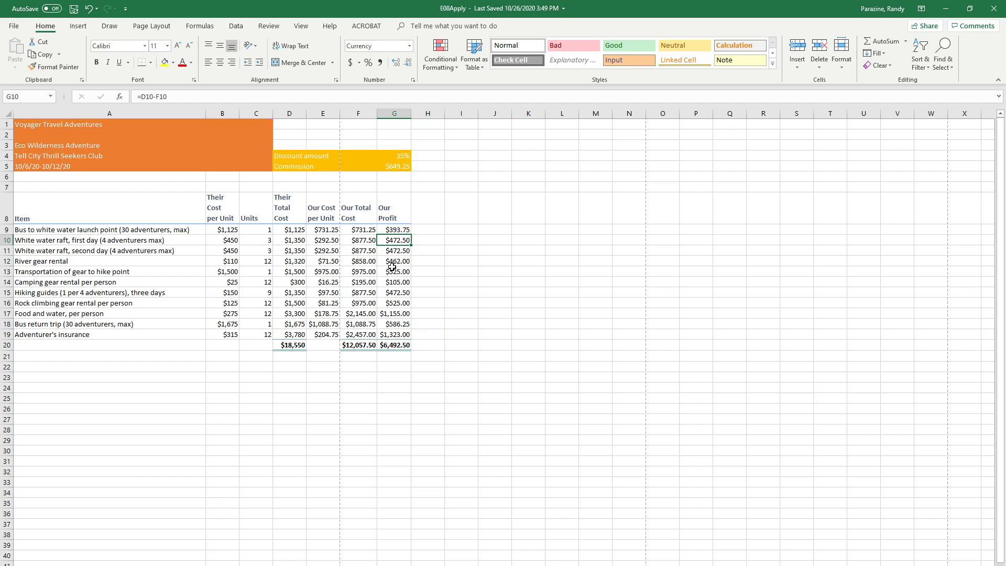
{"action": "left_click", "coordinate": [395, 271]}
{"action": "left_click", "coordinate": [396, 293]}
{"action": "left_click", "coordinate": [398, 321]}
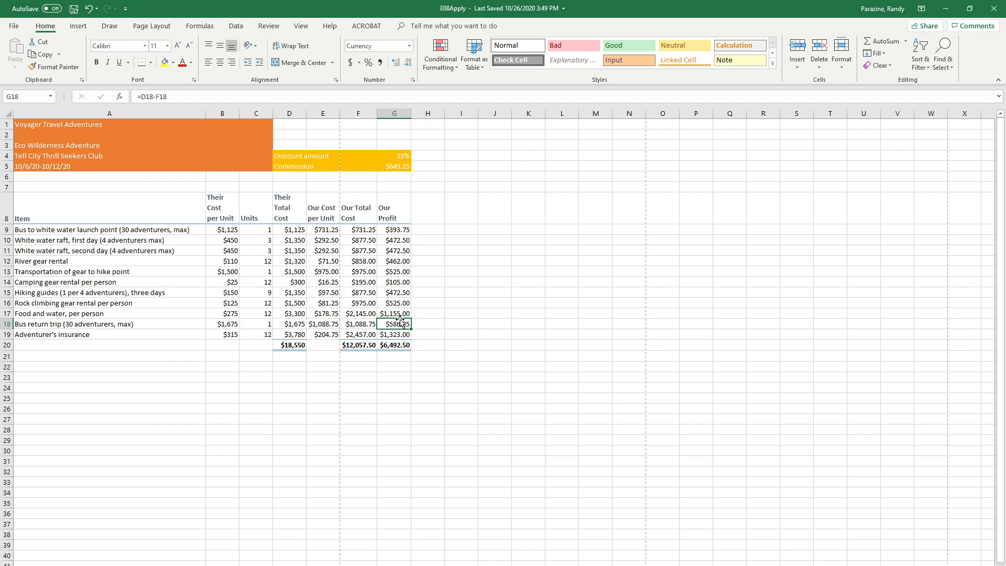
{"action": "left_click", "coordinate": [358, 298]}
{"action": "left_click", "coordinate": [363, 272]}
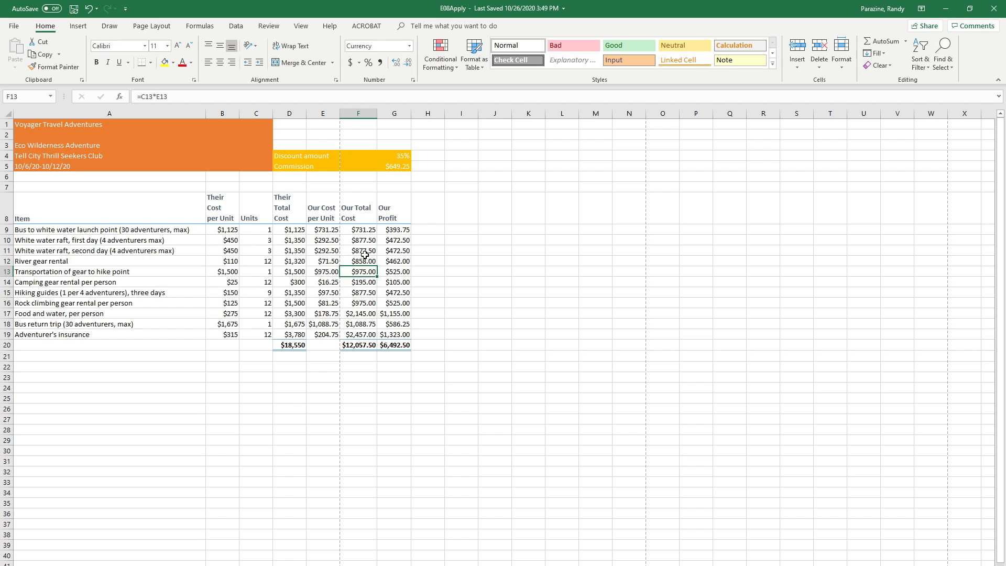
{"action": "left_click", "coordinate": [365, 254]}
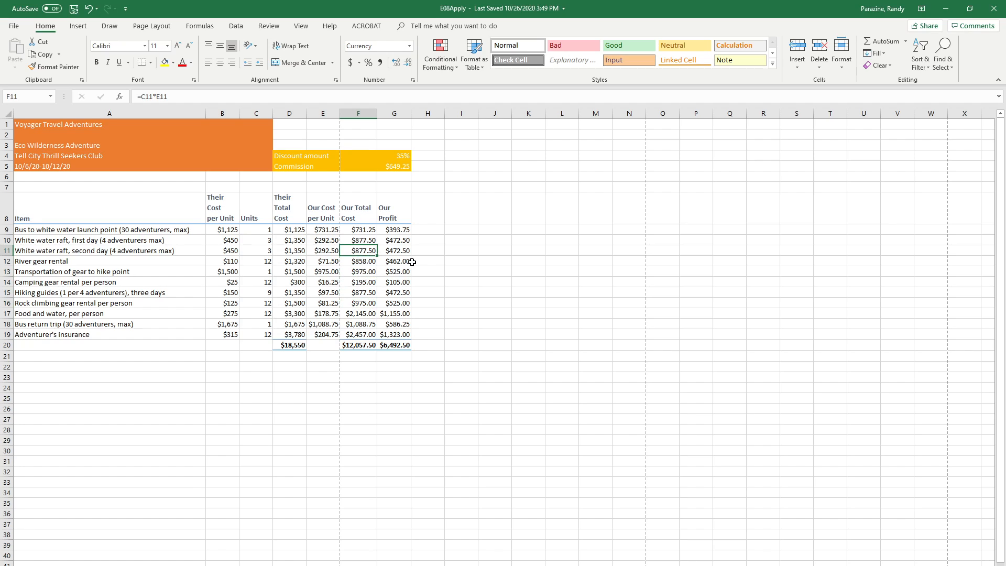